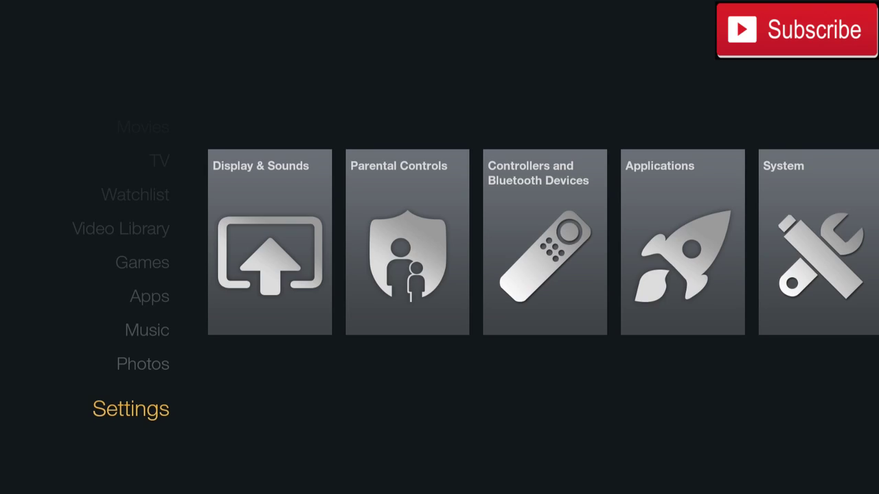
Switch ADB debugging on in Settings > System > Developer Options.
key("Right")
key("Right")
key("Right")
key("Right")
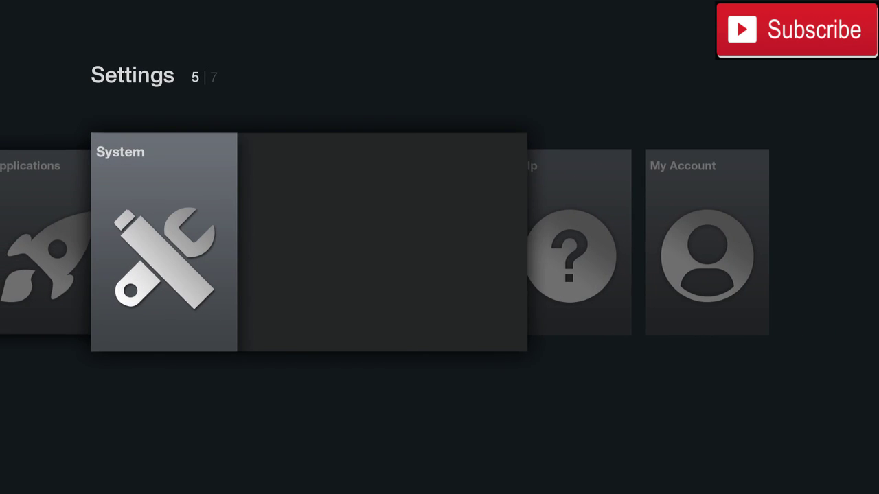
key("Down")
key("Down")
key("Down")
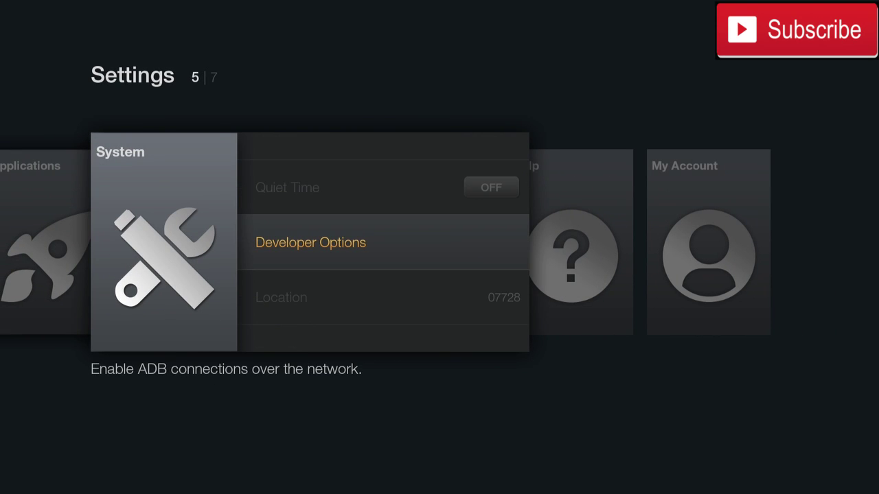
key("Return")
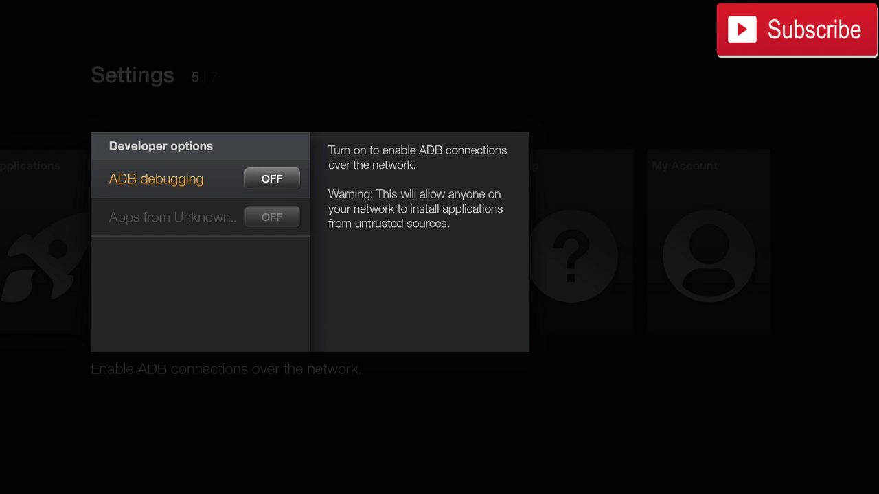
key("Return")
Allow apps from unknown sources, accept the warning, and return to the Home screen.
key("Down")
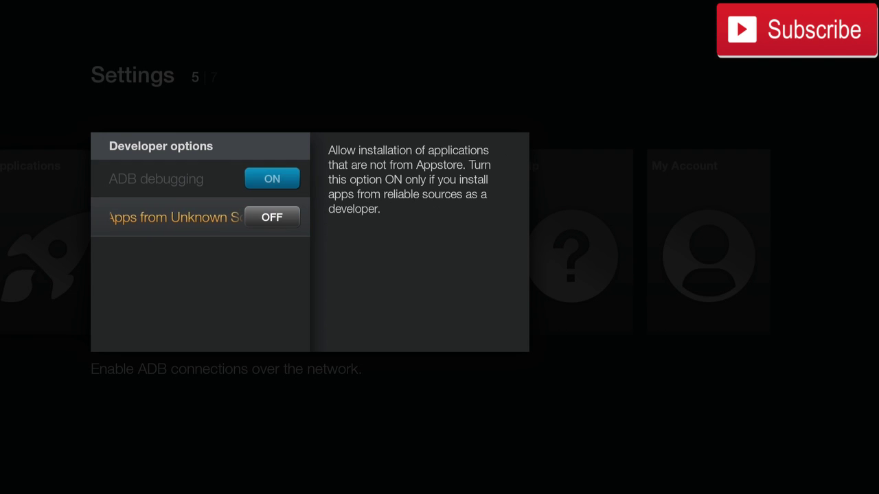
key("Return")
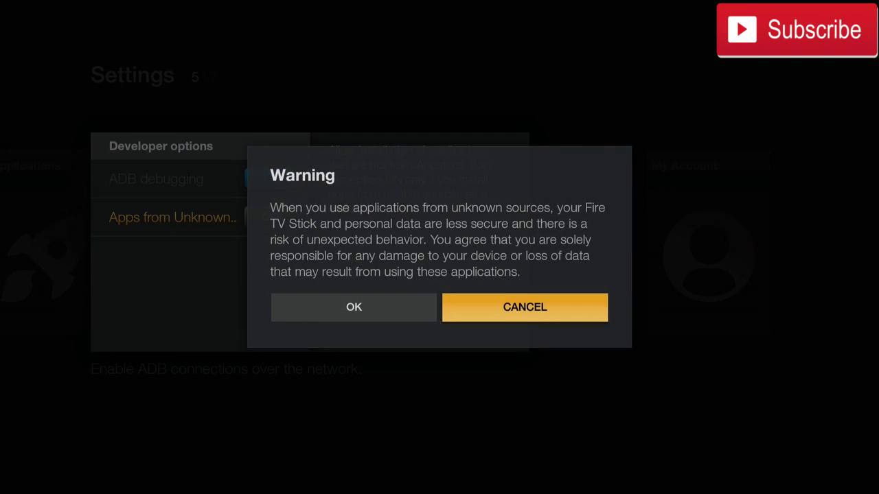
key("Left")
key("Return")
key("Escape")
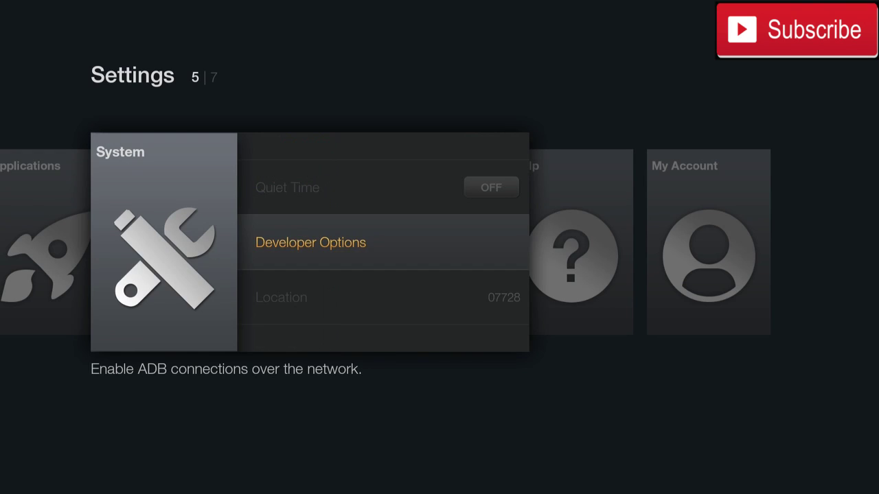
key("Home")
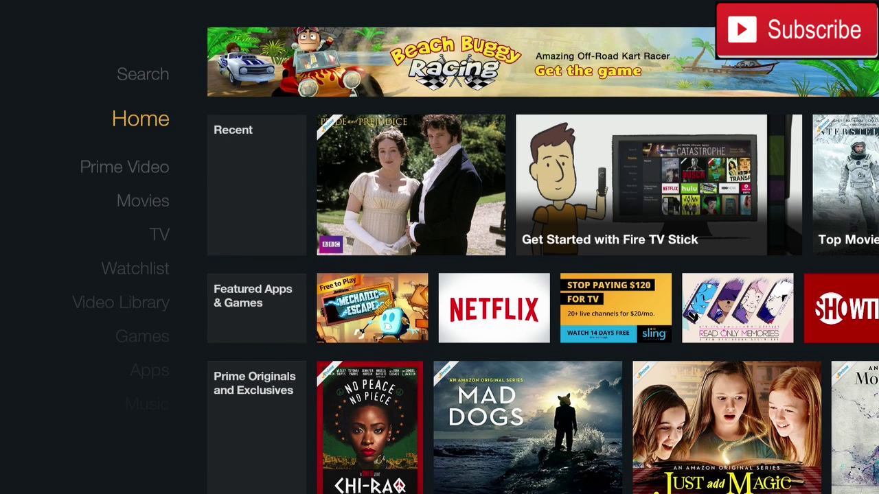
Search for 'Es' and download ES File Explorer from its app page.
key("Up")
key("Right")
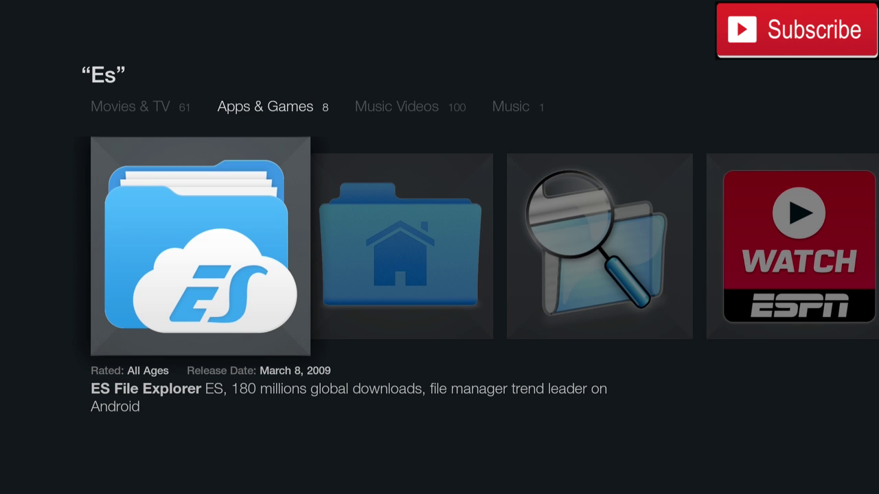
key("Return")
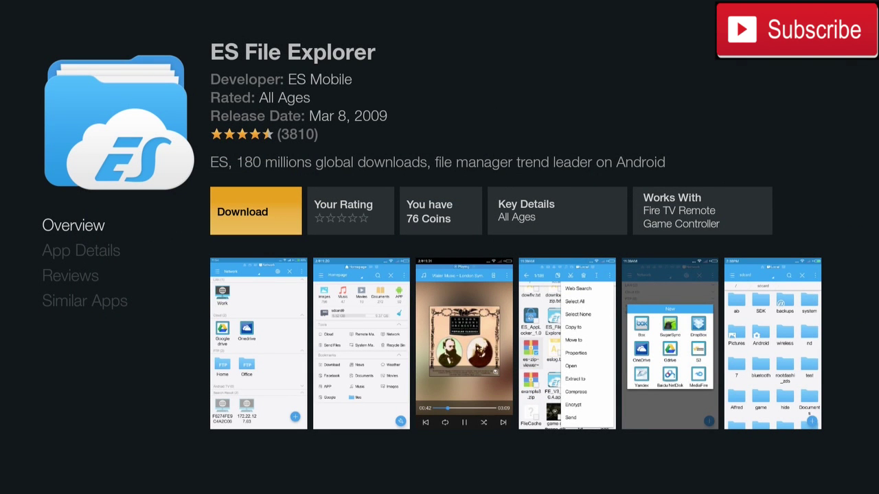
key("Return")
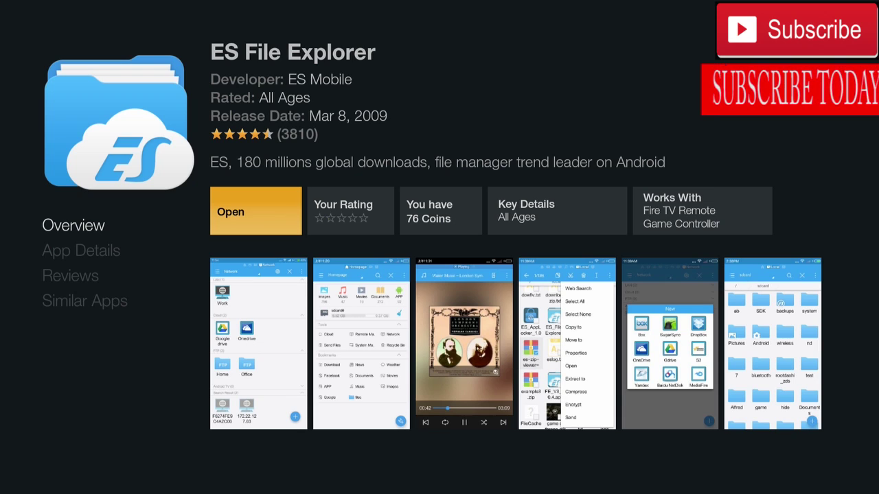
key("Return")
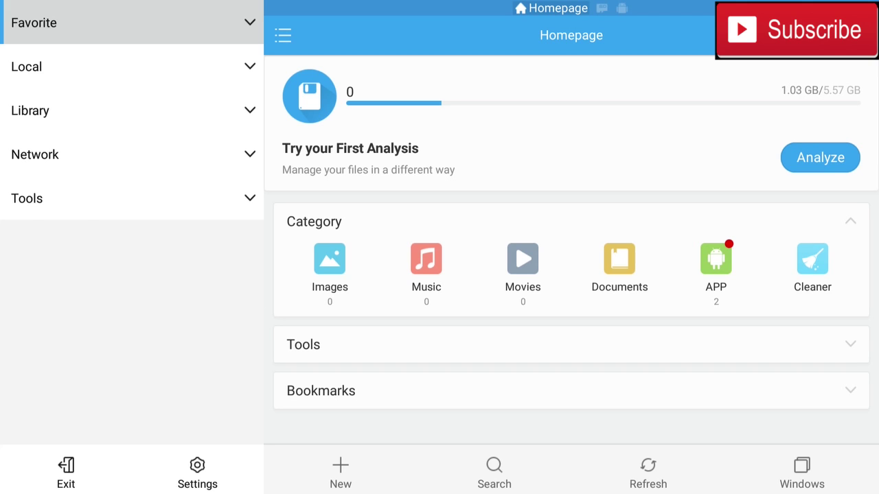
key("Return")
key("Down")
key("Return")
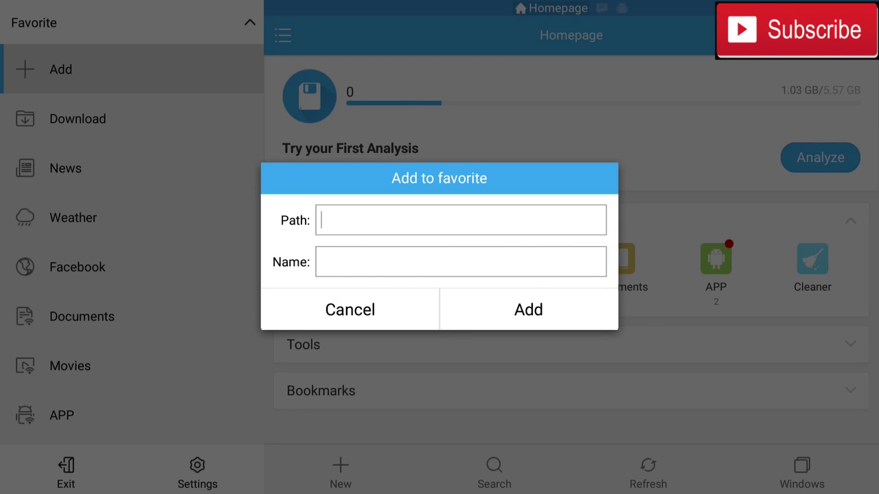
type("http")
type("://kandiltech.com")
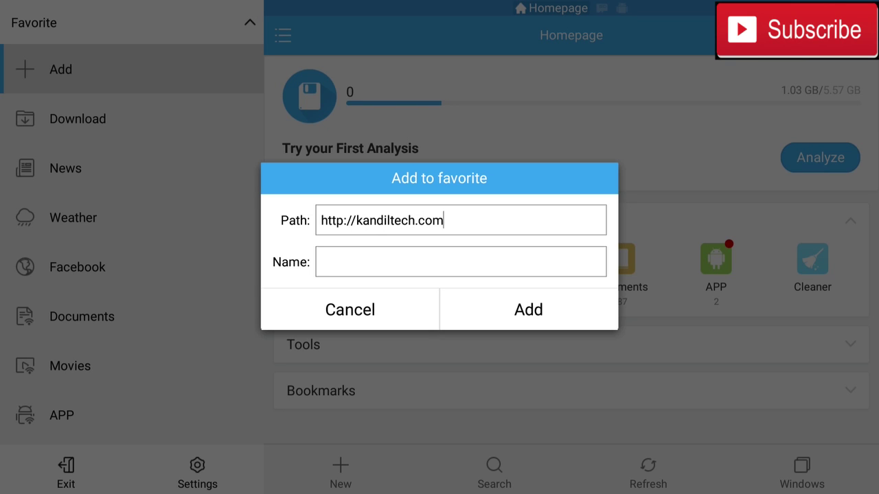
type("/af")
left_click(322, 261)
type("k")
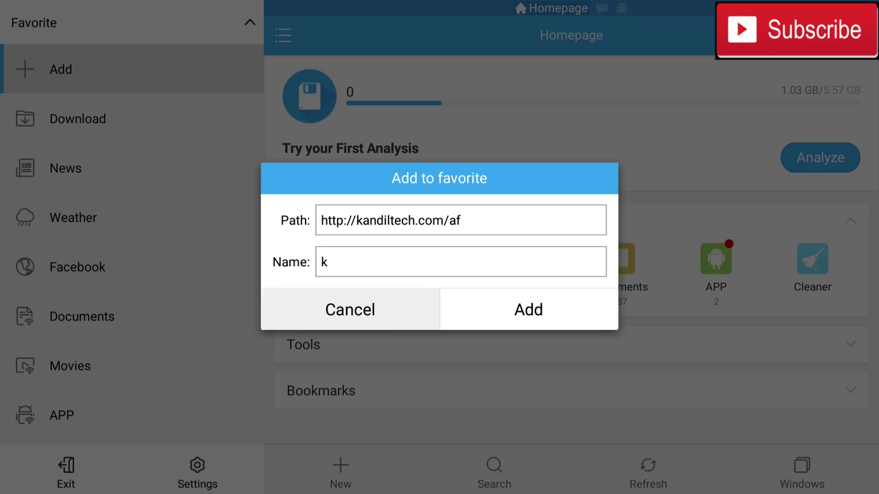
key("Down")
key("Right")
key("Return")
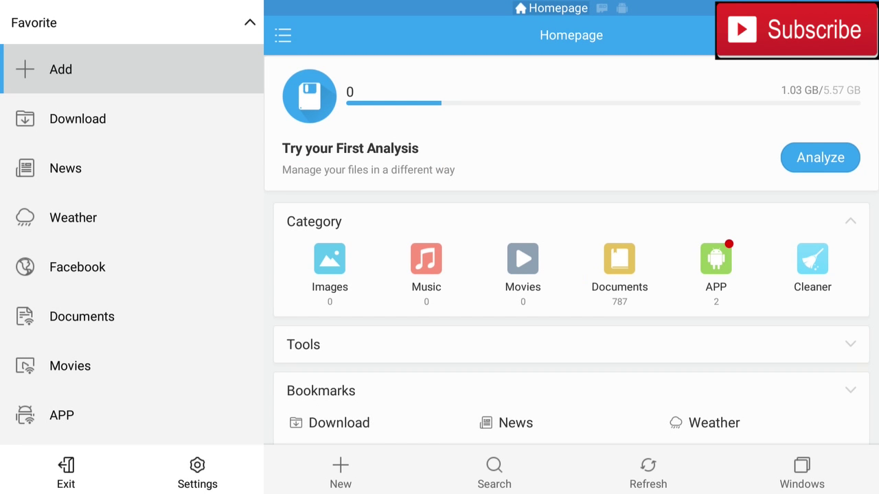
Open the k bookmark's Index of /af page and download FireStarter-v3.2.2.rar.
key("Down")
key("Down")
key("Down")
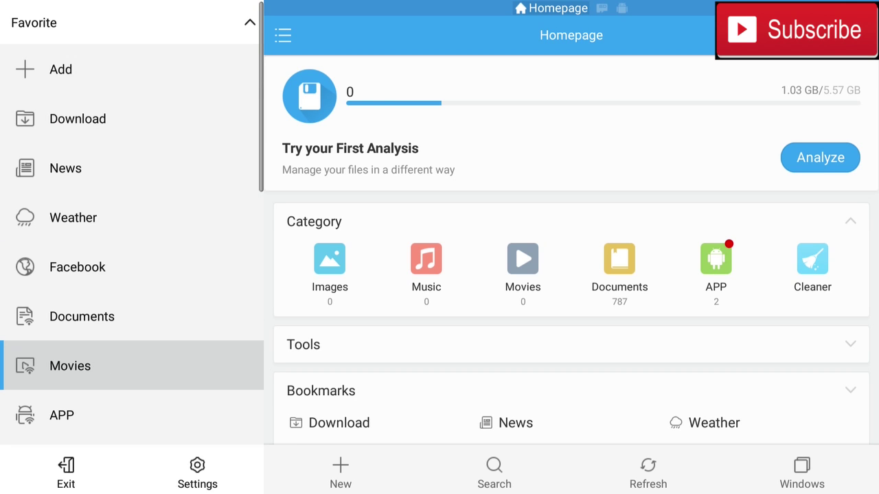
key("Down")
key("Down")
key("Down")
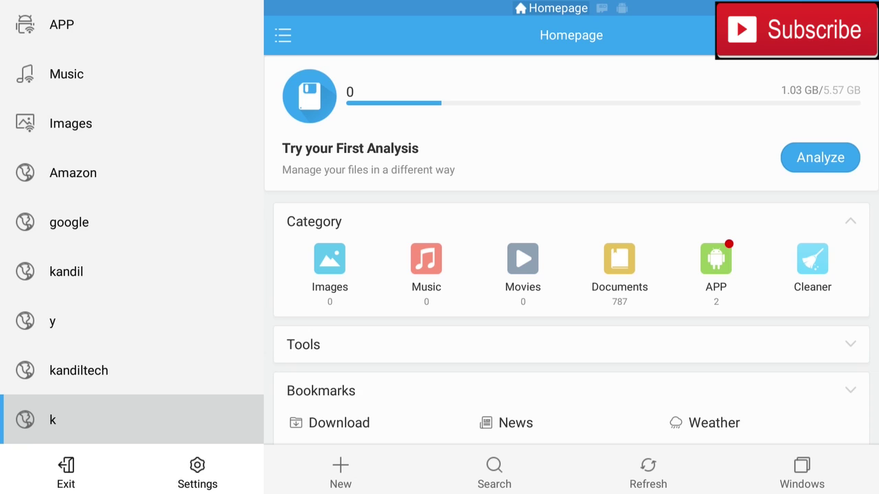
key("Return")
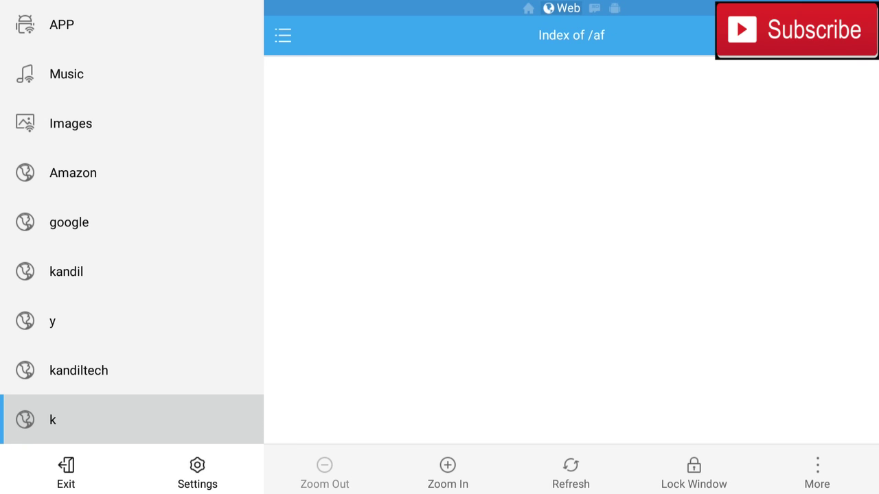
key("Right")
key("Down")
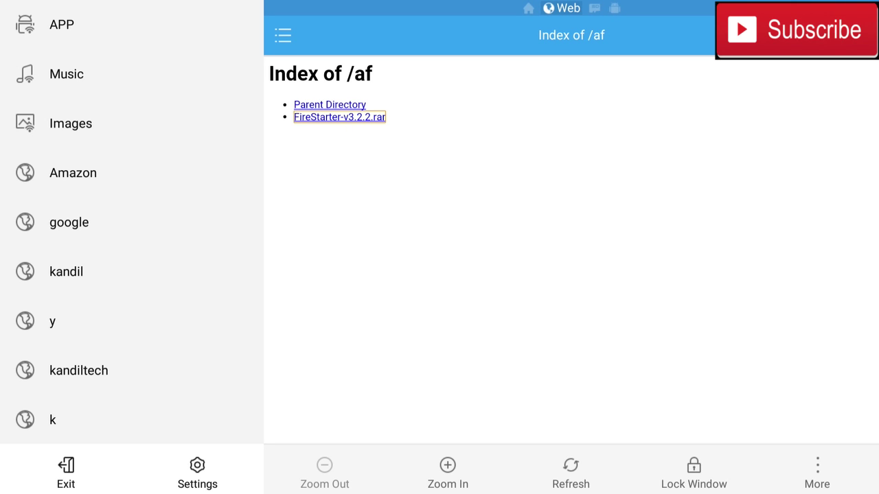
key("Return")
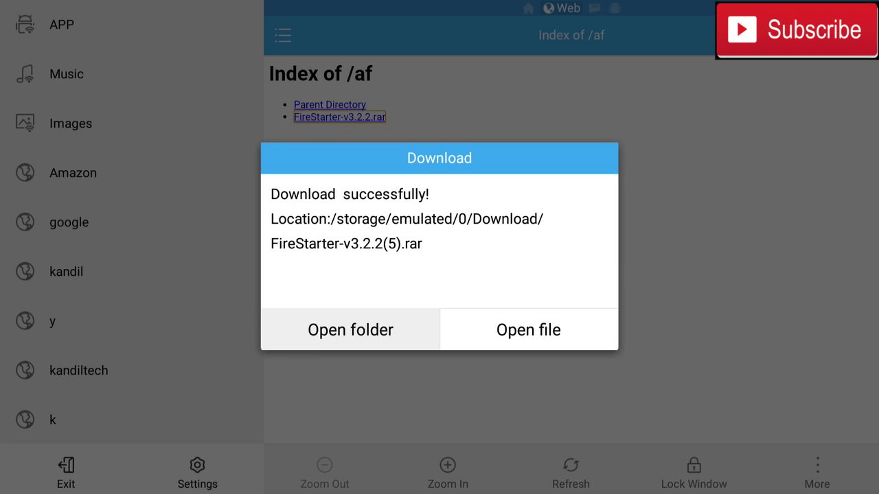
key("Right")
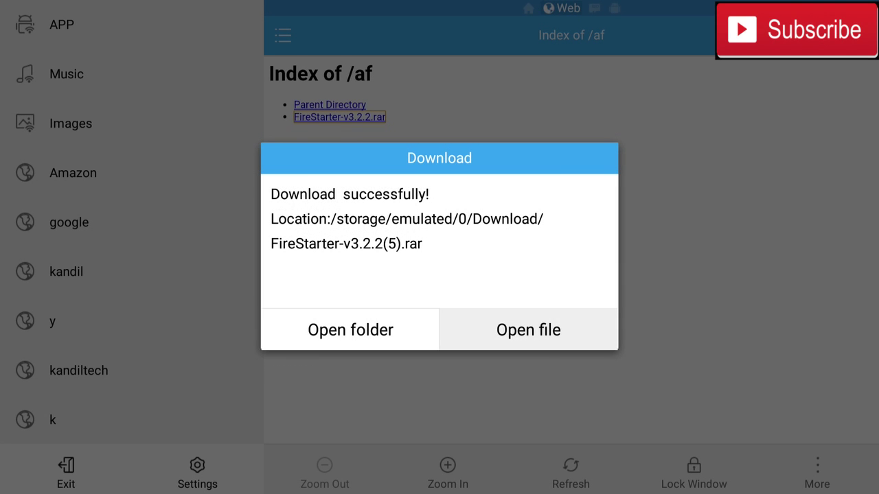
Open the downloaded archive in Compression Manager and run FireStarter-v3.2.2.apk.
key("Return")
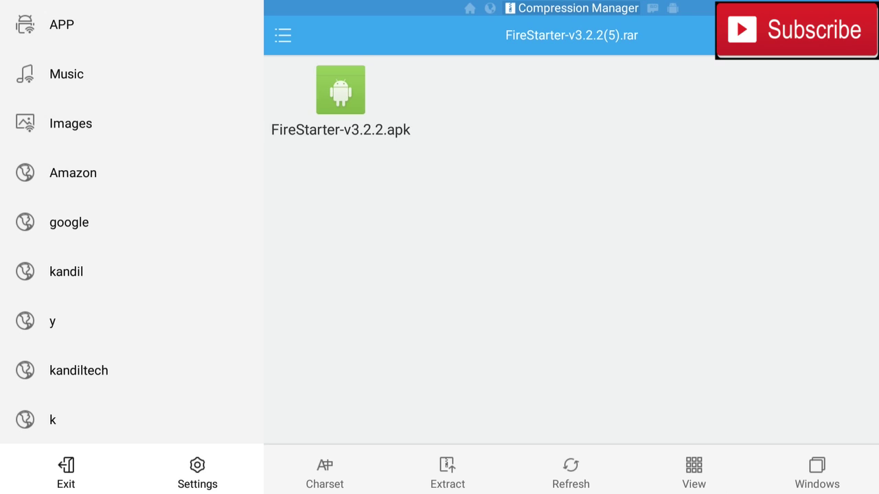
key("Down")
key("Down")
key("Down")
key("Up")
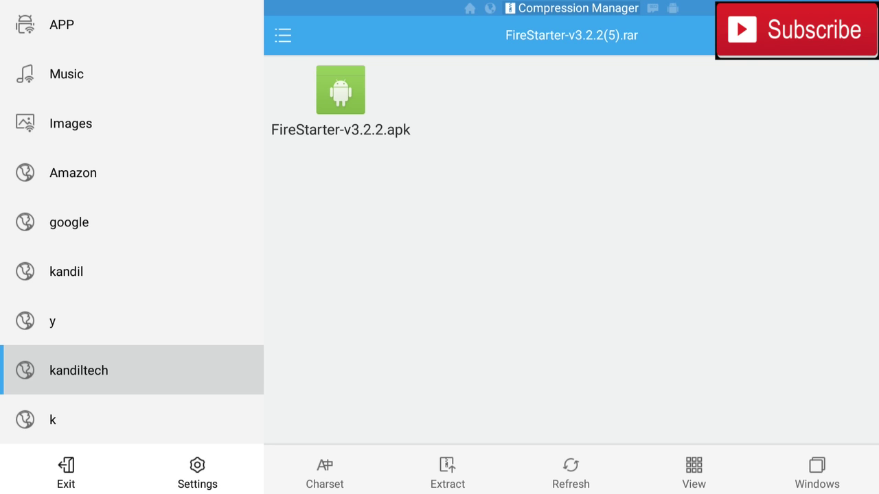
key("Right")
key("Down")
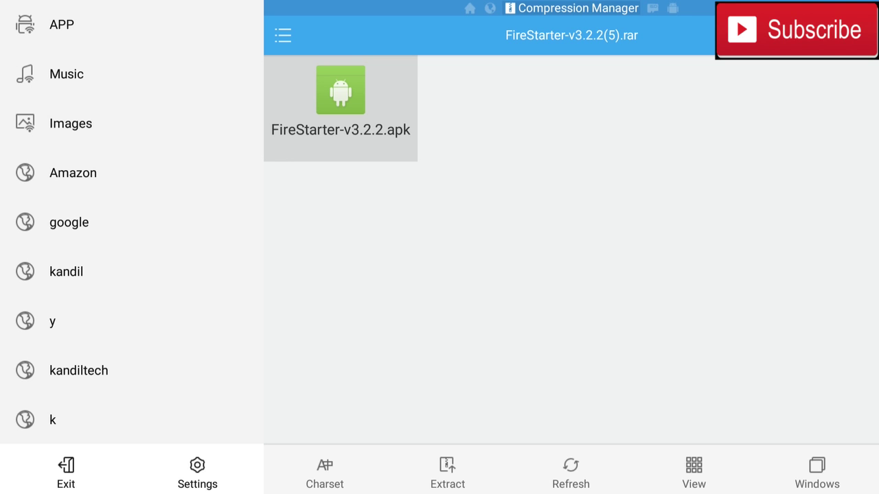
key("Return")
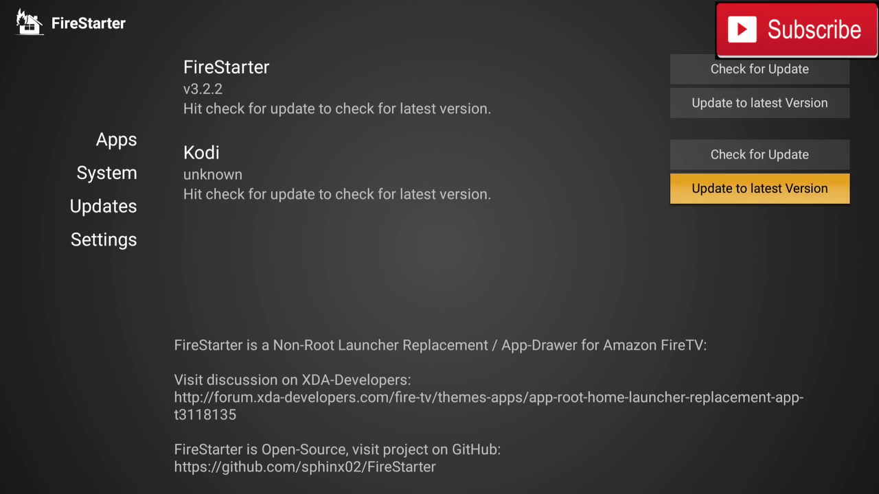
On FireStarter's Updates page, check Kodi for updates and download Kodi v15.2.
key("Up")
key("Up")
key("Down")
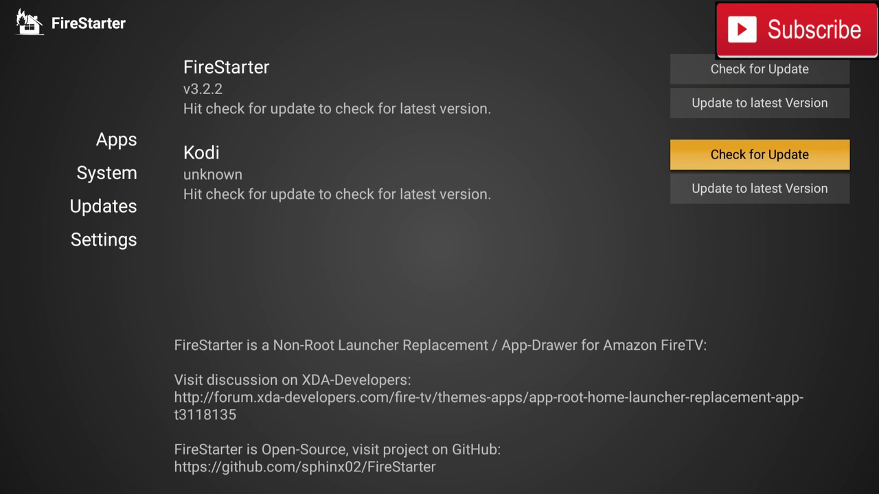
key("Return")
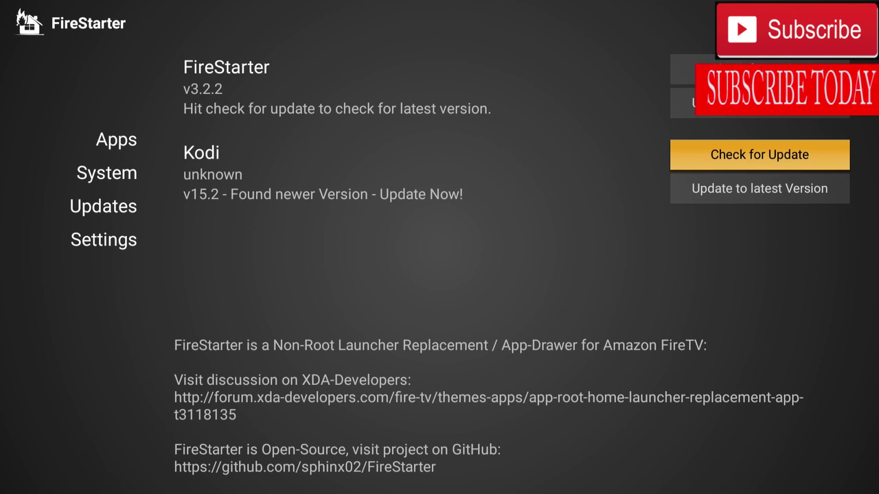
key("Down")
key("Return")
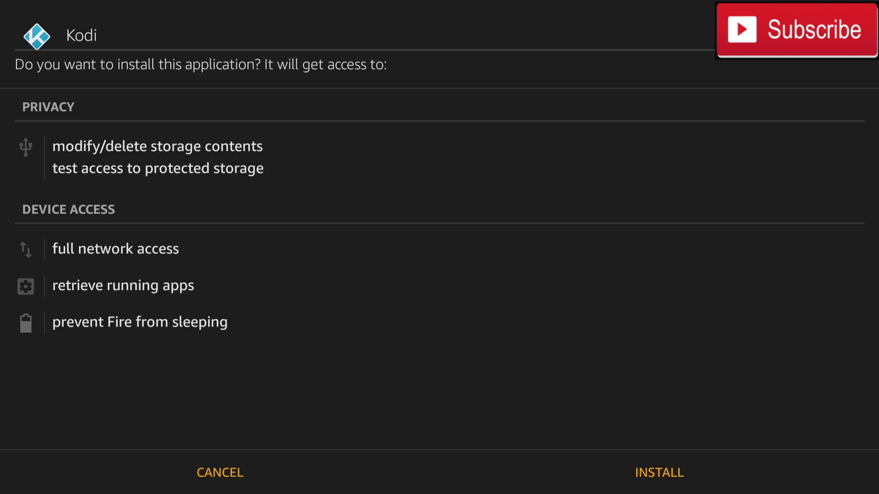
Install Kodi from its permissions screen and open it once 'App installed' appears.
key("Down")
key("Right")
key("Return")
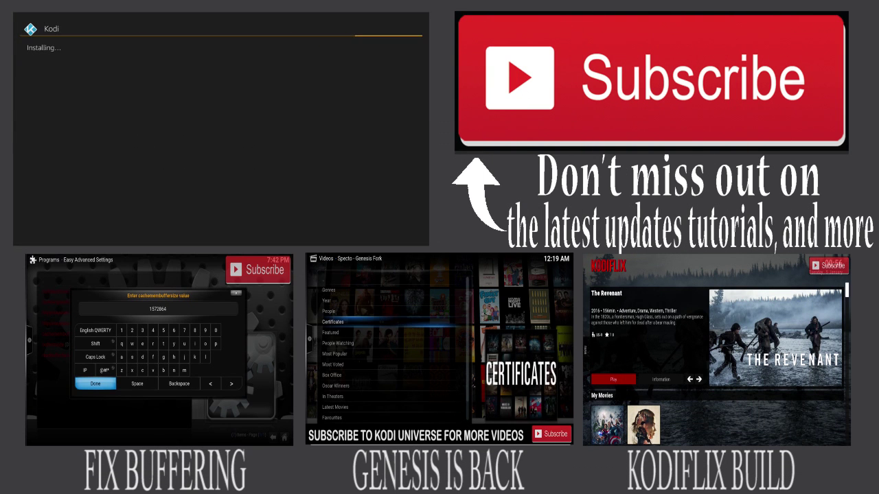
key("Down")
key("Right")
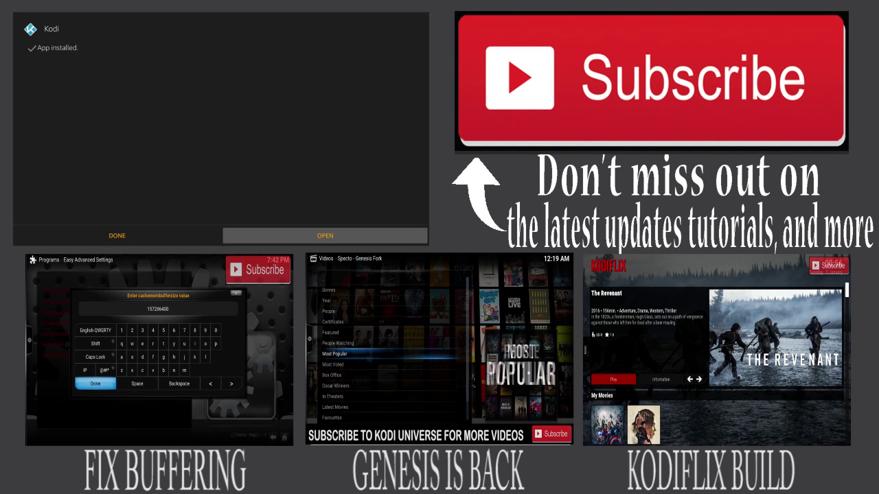